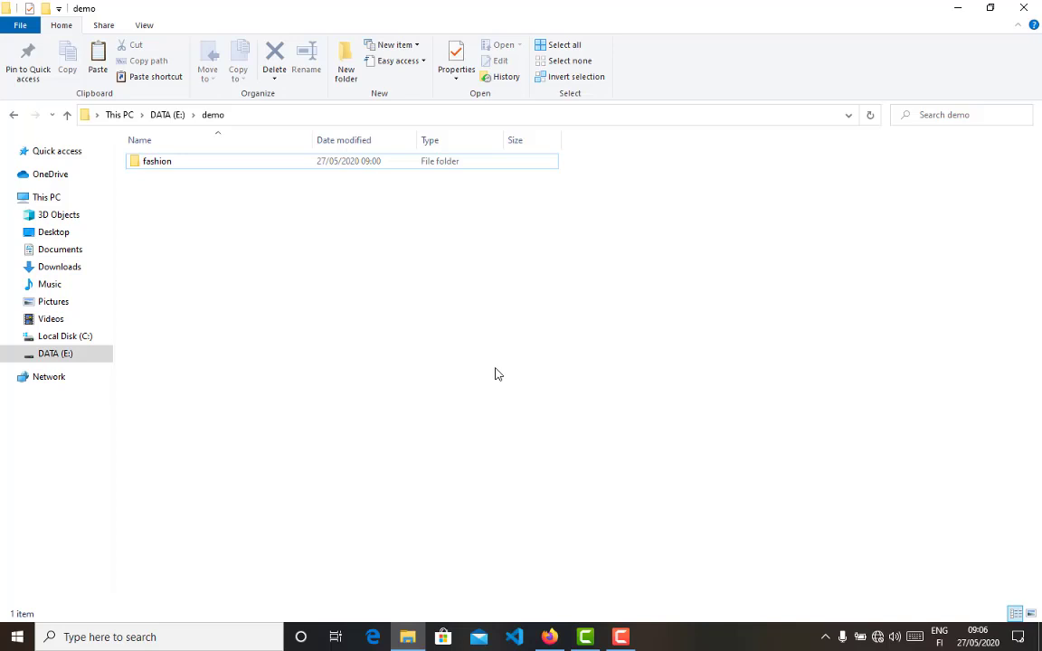
{"action": "right_click", "coordinate": [495, 373]}
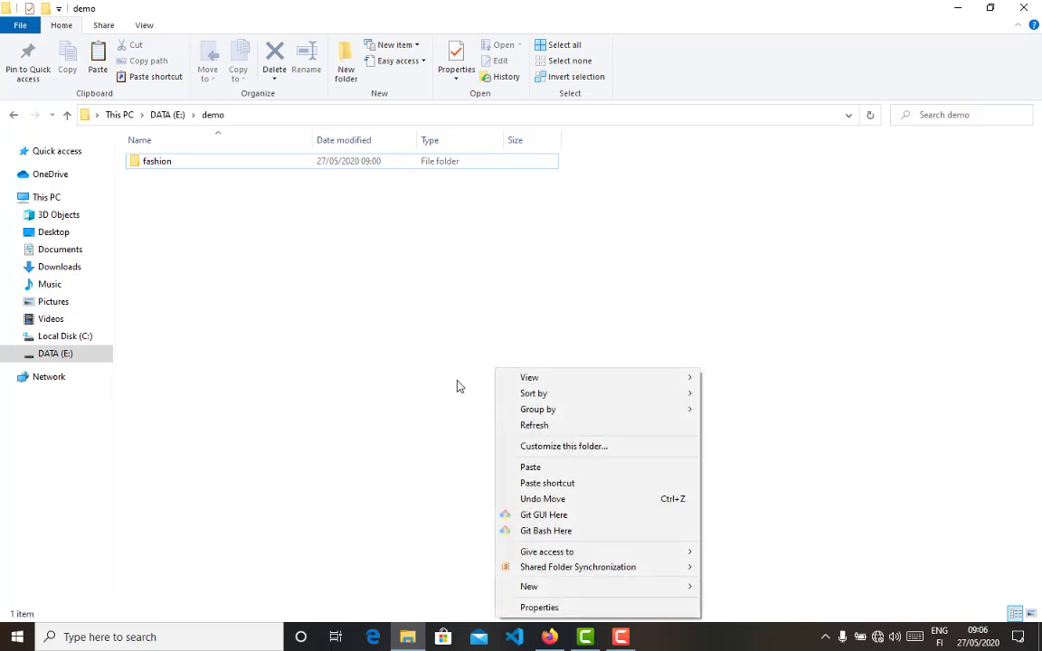
{"action": "left_click", "coordinate": [370, 349]}
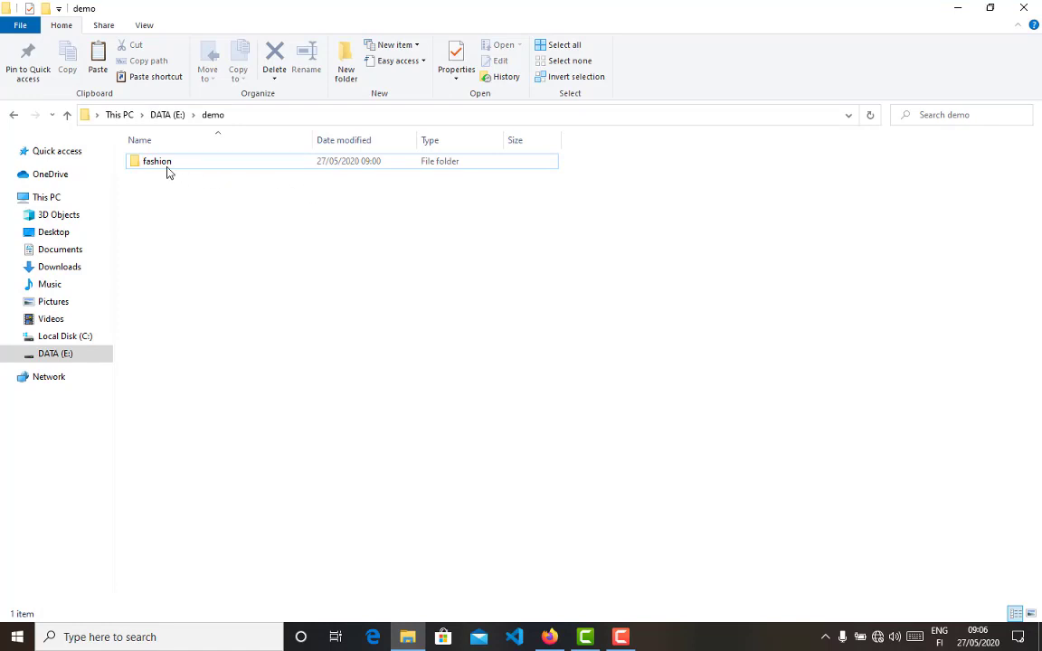
{"action": "left_click", "coordinate": [127, 165]}
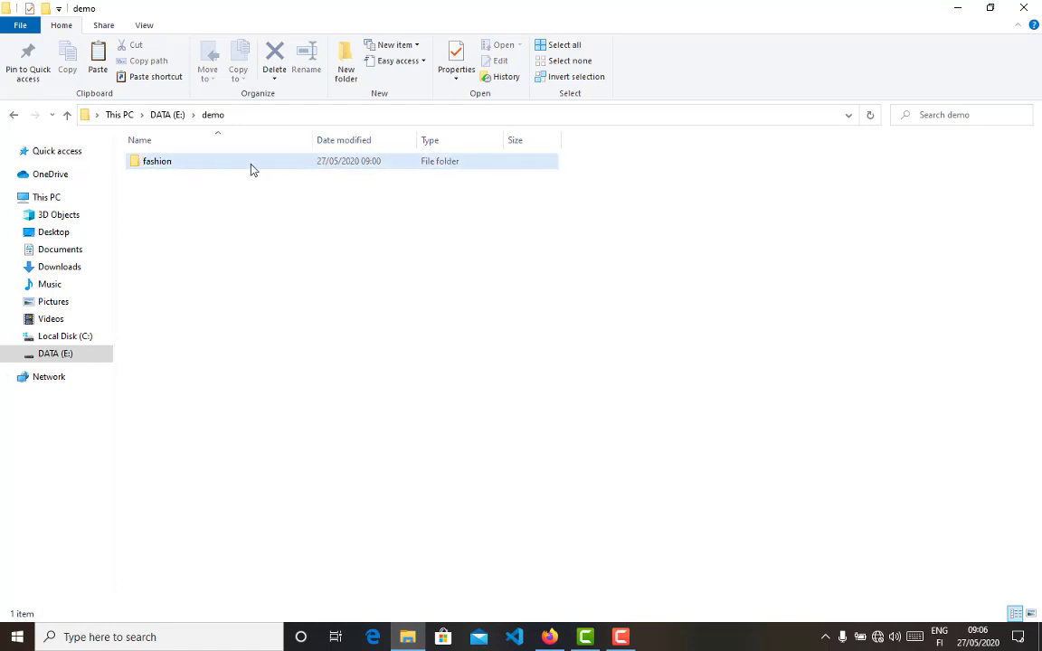
{"action": "left_click", "coordinate": [288, 322]}
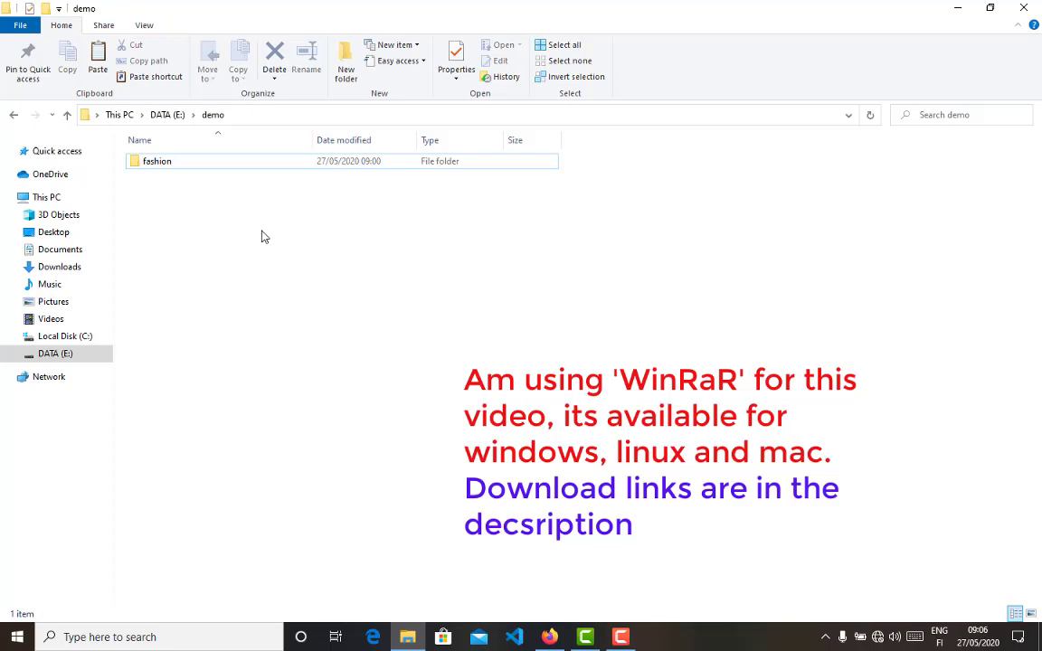
Add the fashion folder to a new WinRAR archive, choosing ZIP format and the Create SFX archive option
{"action": "left_click", "coordinate": [145, 168]}
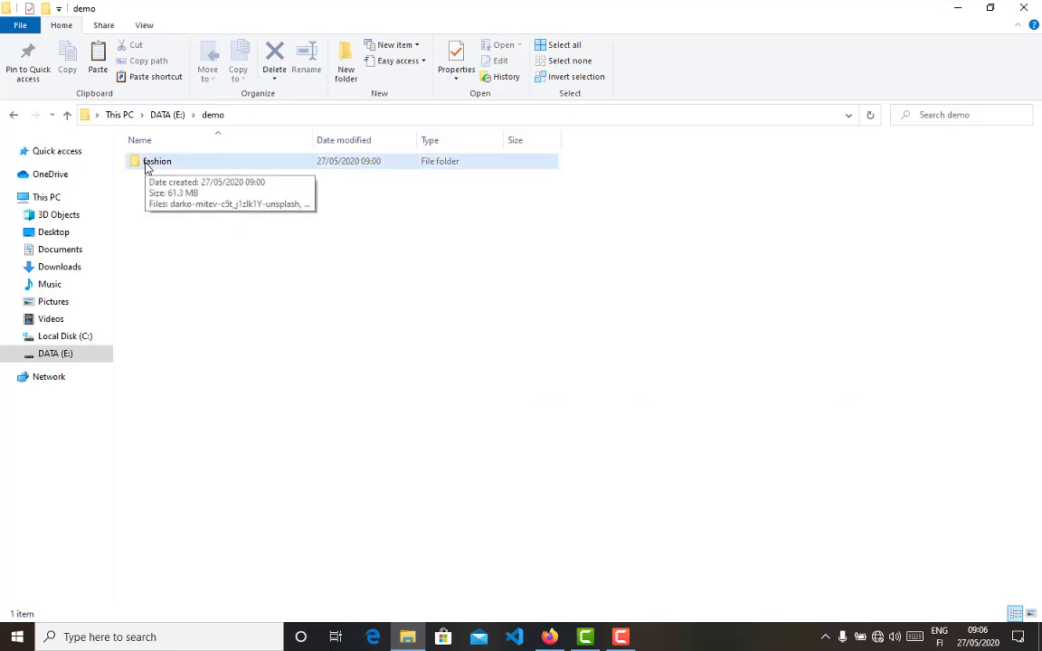
{"action": "right_click", "coordinate": [145, 165]}
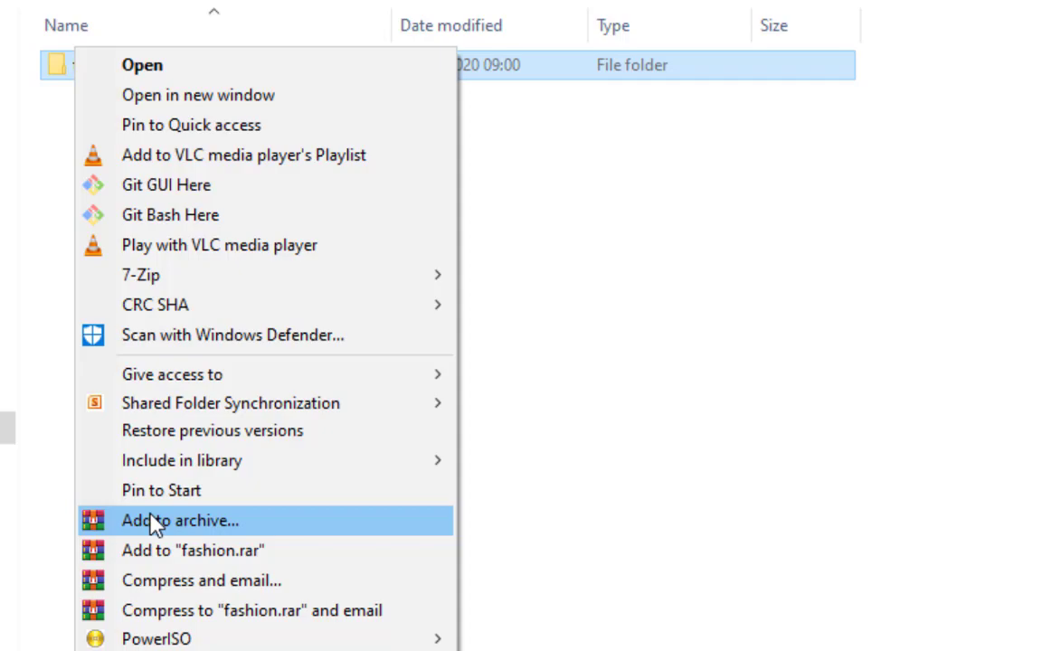
{"action": "left_click", "coordinate": [154, 523]}
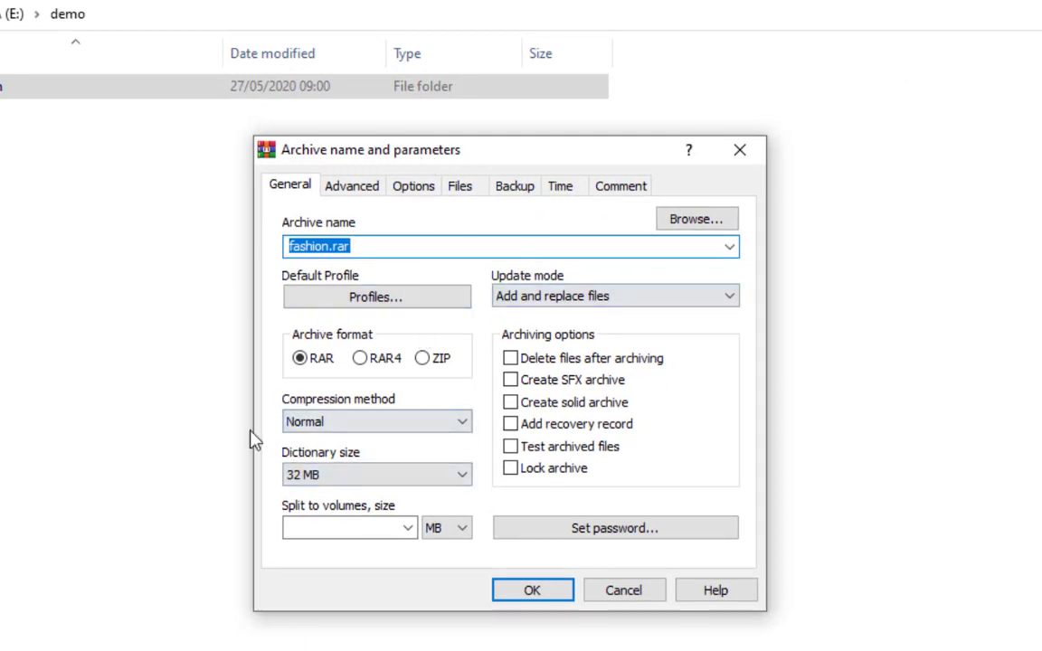
{"action": "left_click", "coordinate": [431, 366]}
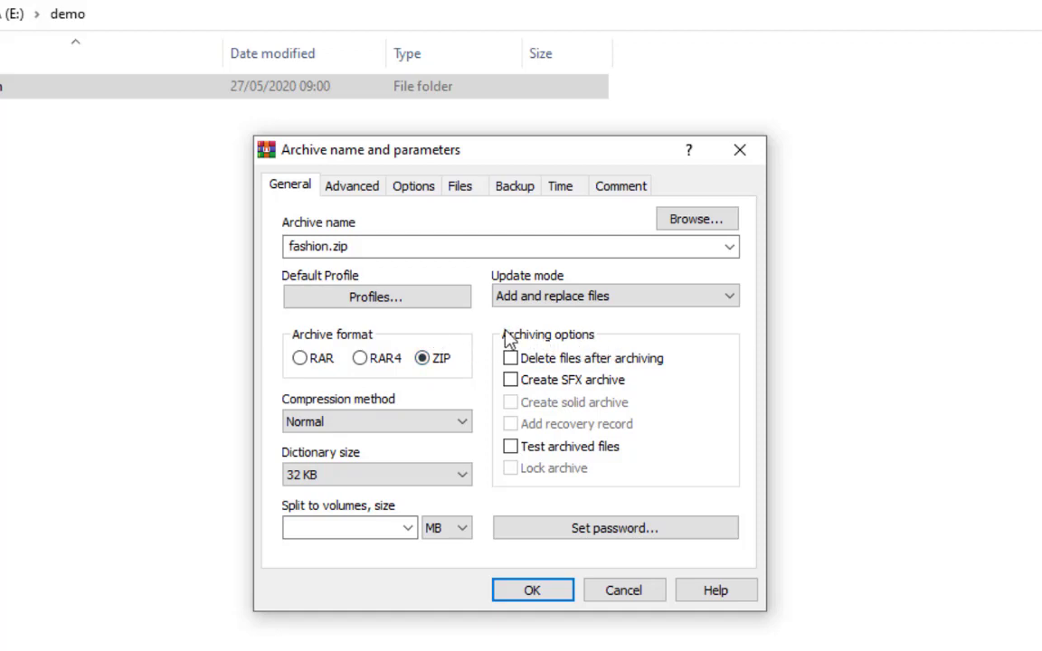
{"action": "left_click", "coordinate": [511, 381]}
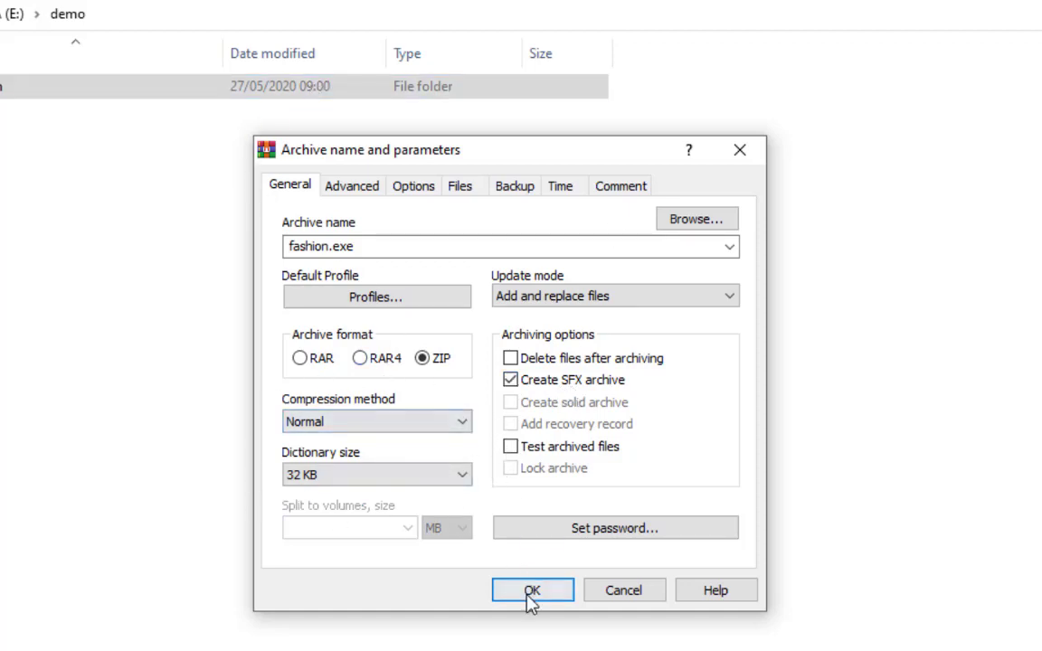
{"action": "left_click", "coordinate": [461, 478]}
{"action": "left_click", "coordinate": [461, 482]}
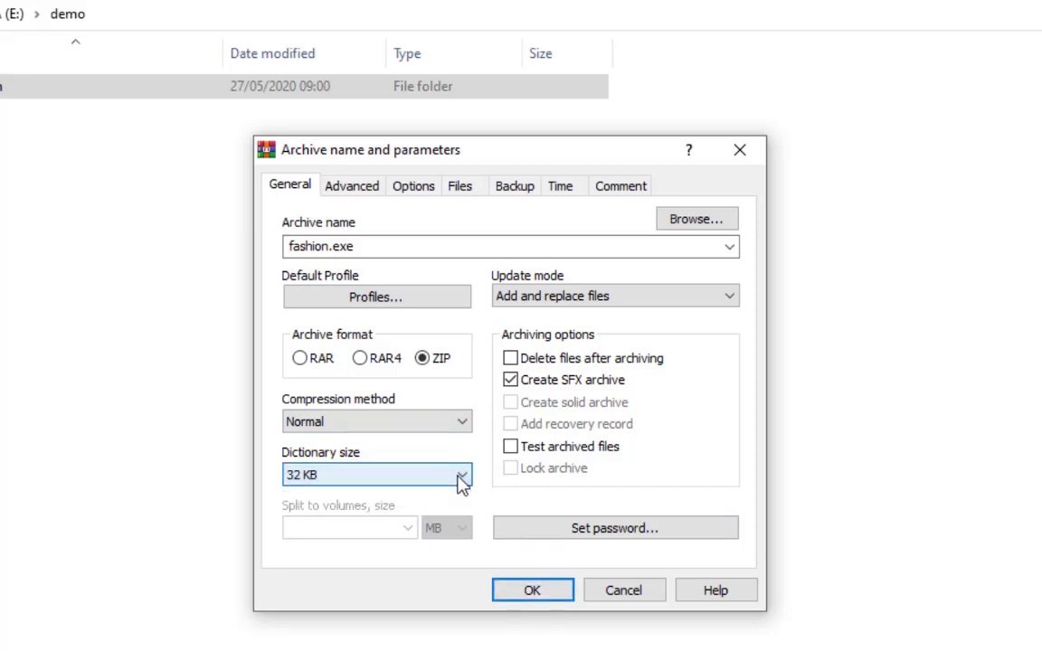
{"action": "left_click", "coordinate": [465, 424]}
{"action": "left_click", "coordinate": [465, 425]}
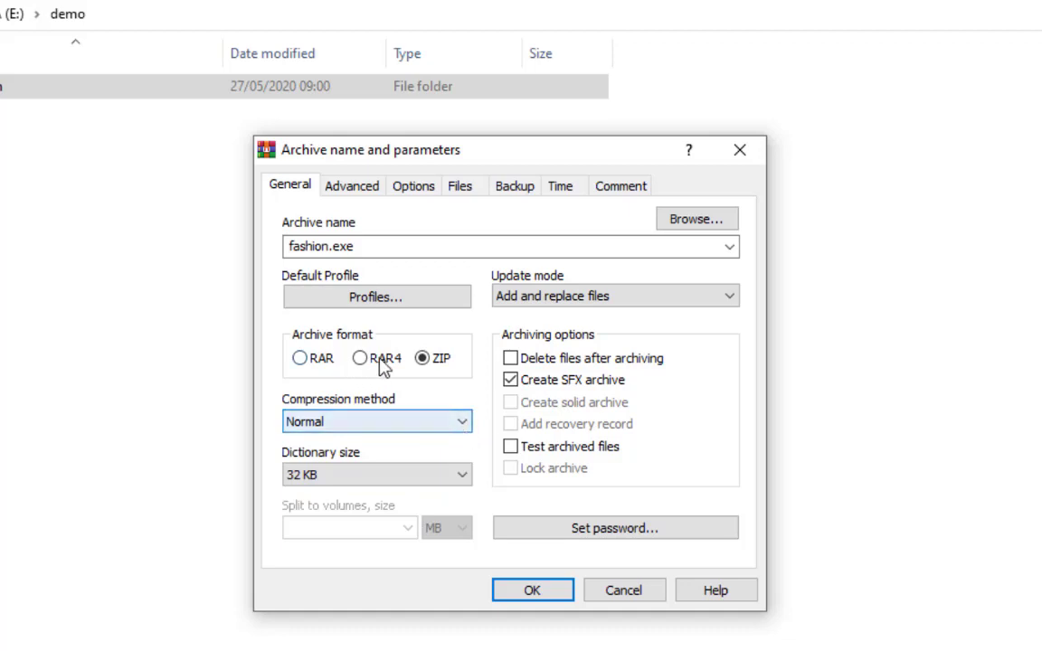
{"action": "left_click", "coordinate": [360, 190]}
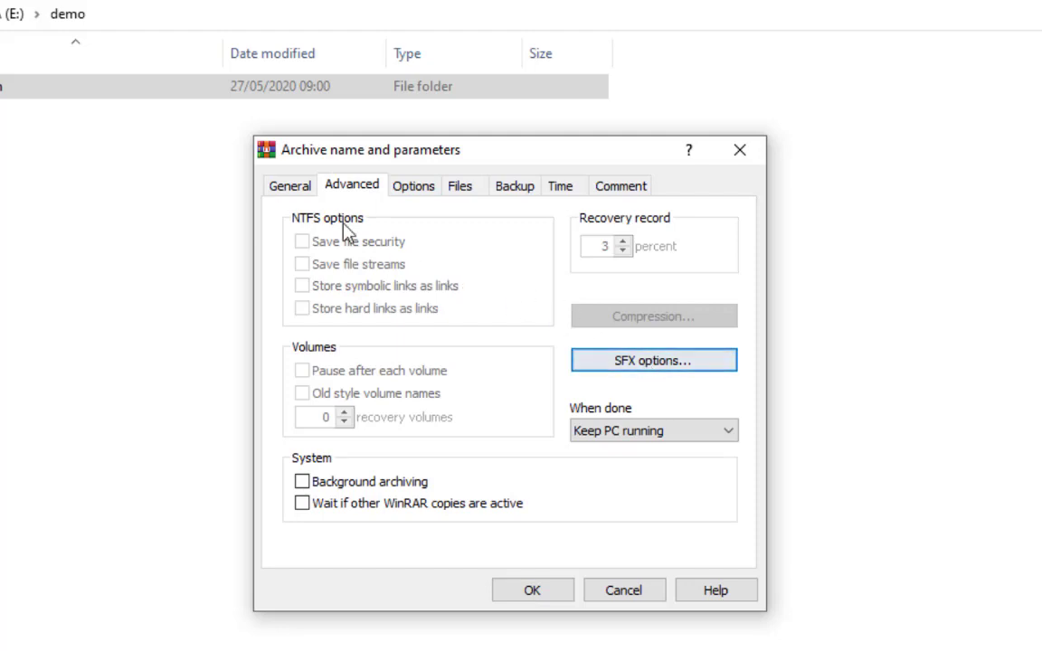
{"action": "left_click", "coordinate": [292, 186]}
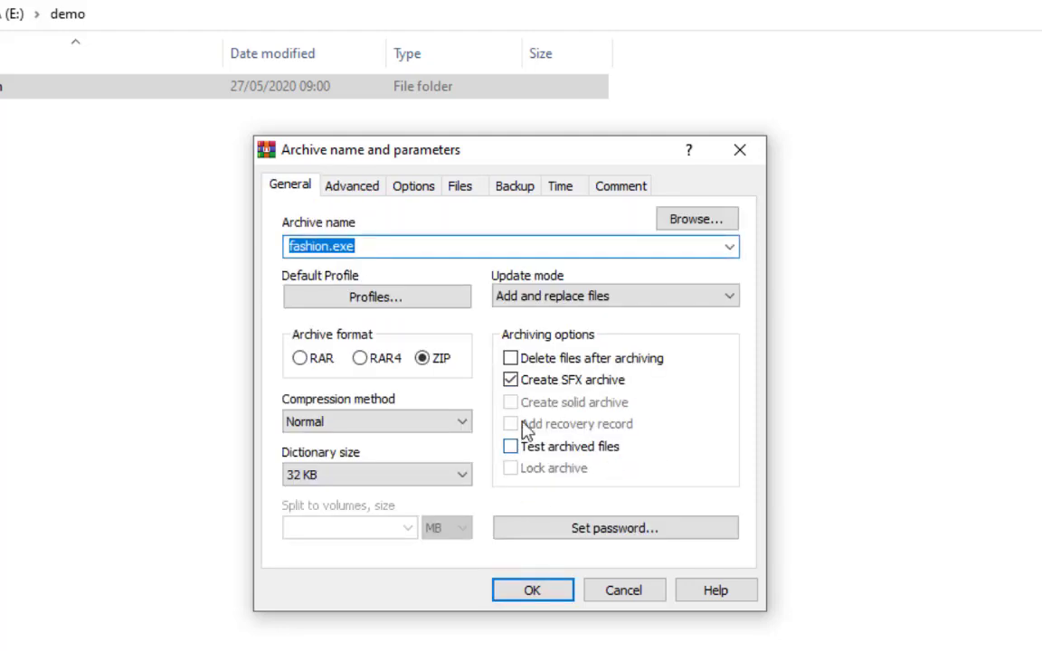
Set the SFX extraction path to a folder directly on the C: drive, named with the person's first name
{"action": "left_click", "coordinate": [353, 189]}
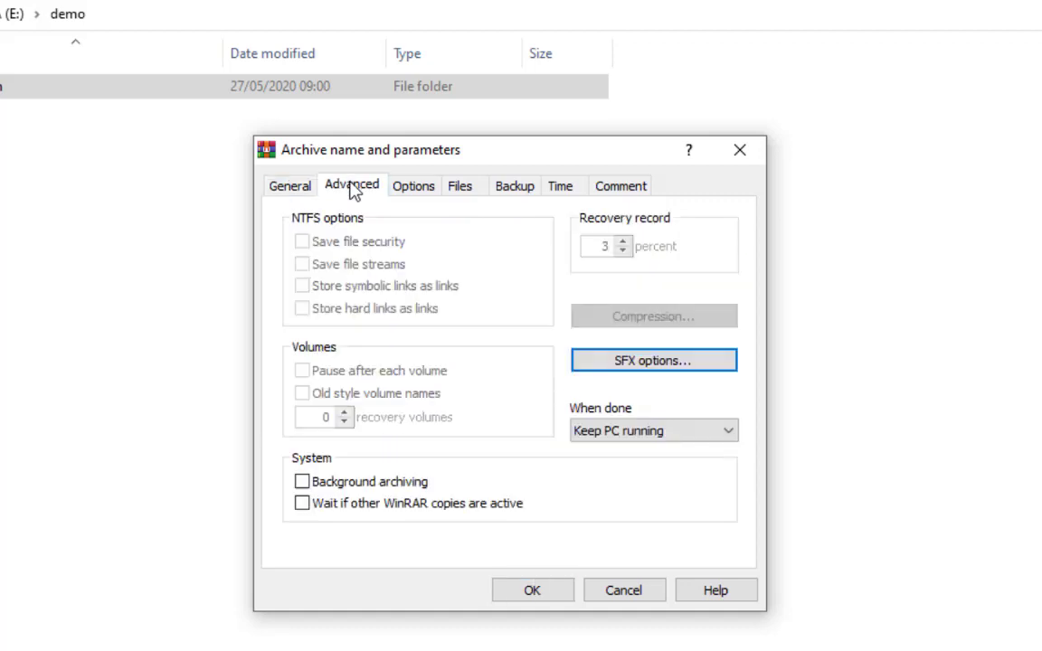
{"action": "left_click", "coordinate": [646, 371]}
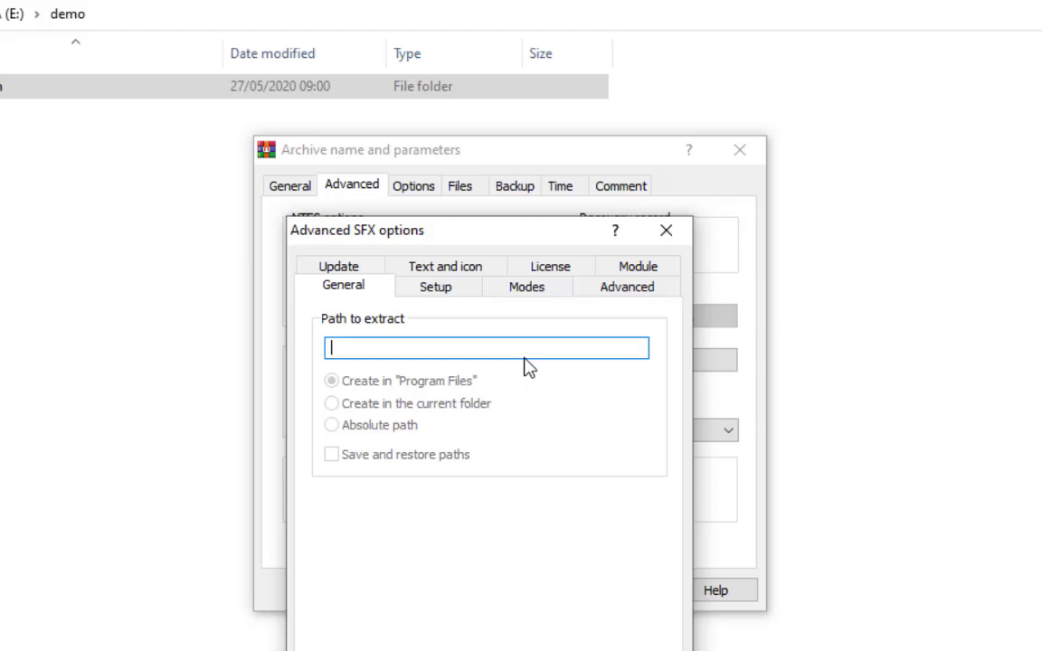
{"action": "type", "text": "C"}
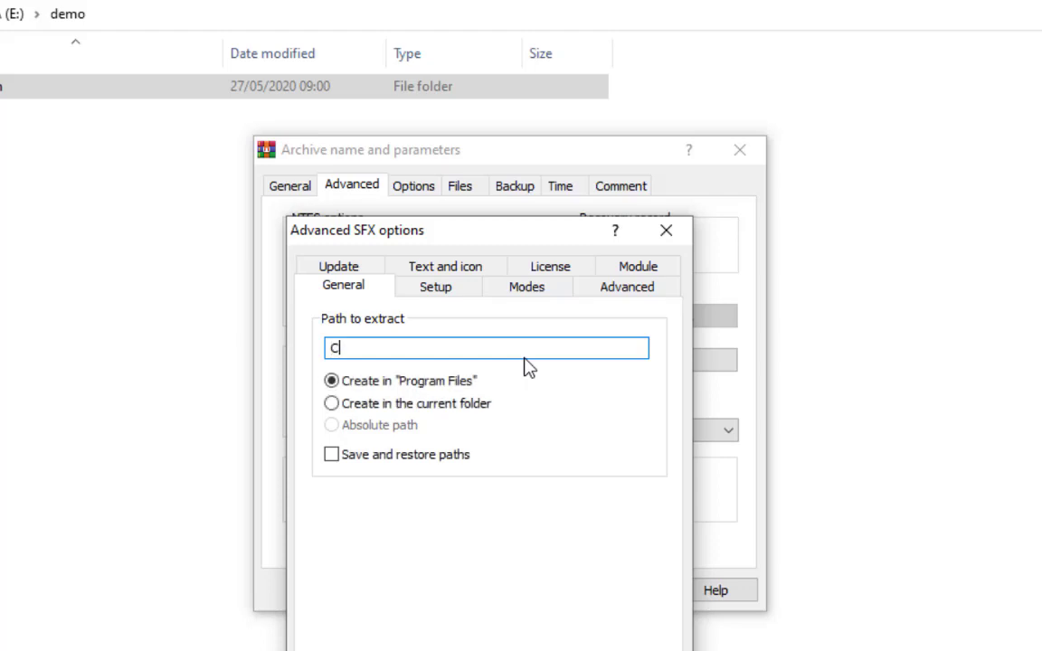
{"action": "type", "text": ":"}
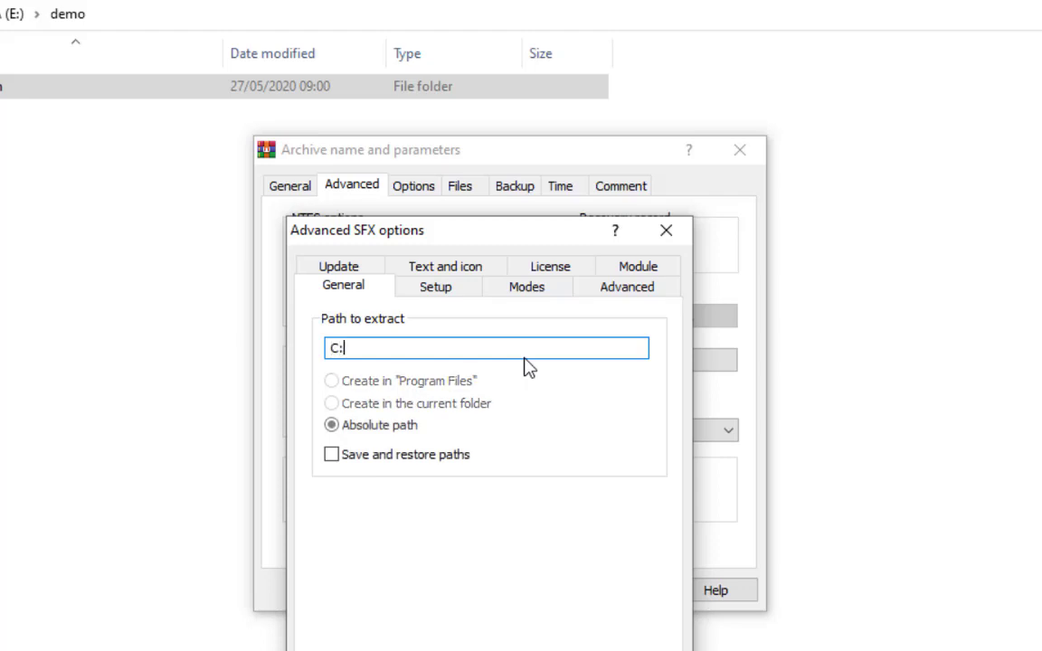
{"action": "type", "text": "?"}
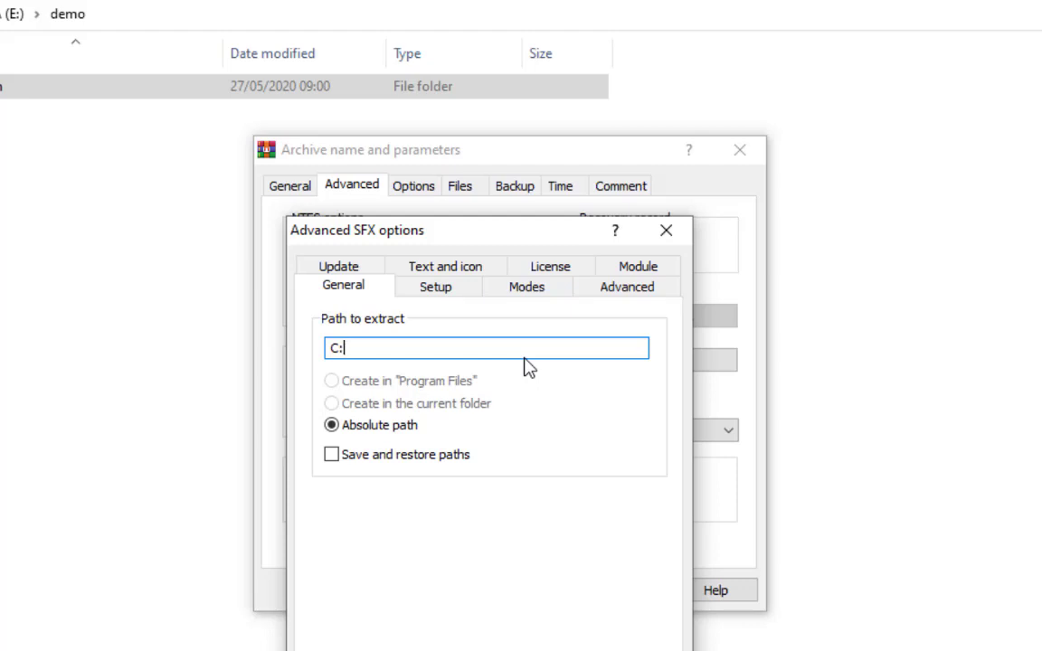
{"action": "type", "text": "de"}
{"action": "key", "text": "BackSpace"}
{"action": "key", "text": "BackSpace"}
{"action": "type", "text": "Denis"}
Set the SFX window title to "your mail" and its display text to "Extracted to" followed by the extraction path
{"action": "left_click", "coordinate": [445, 268]}
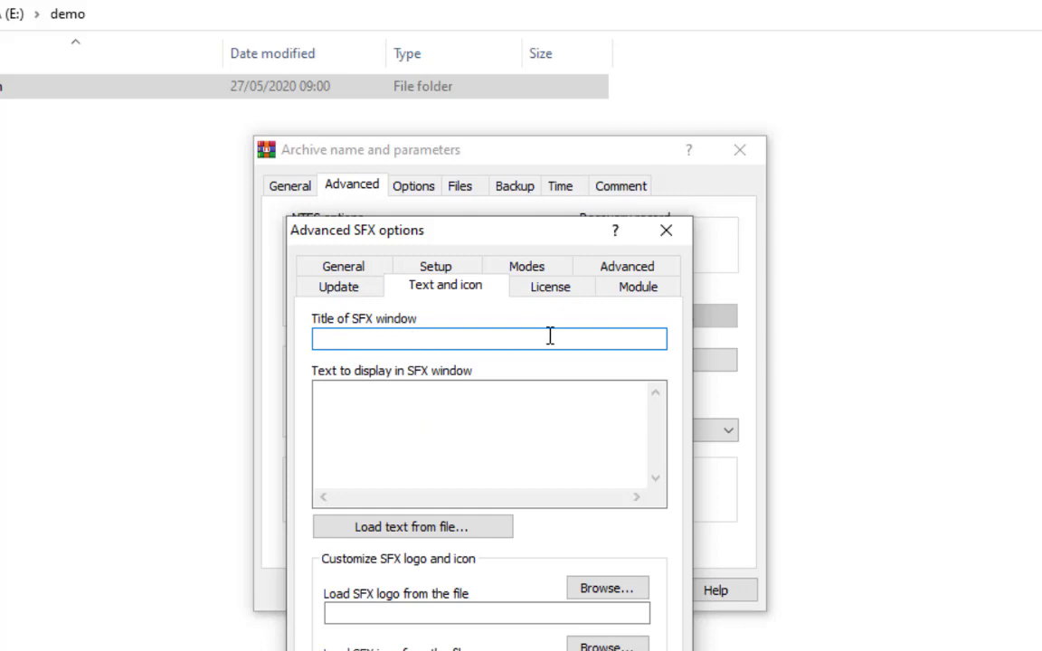
{"action": "type", "text": "your mail"}
{"action": "left_click", "coordinate": [442, 411]}
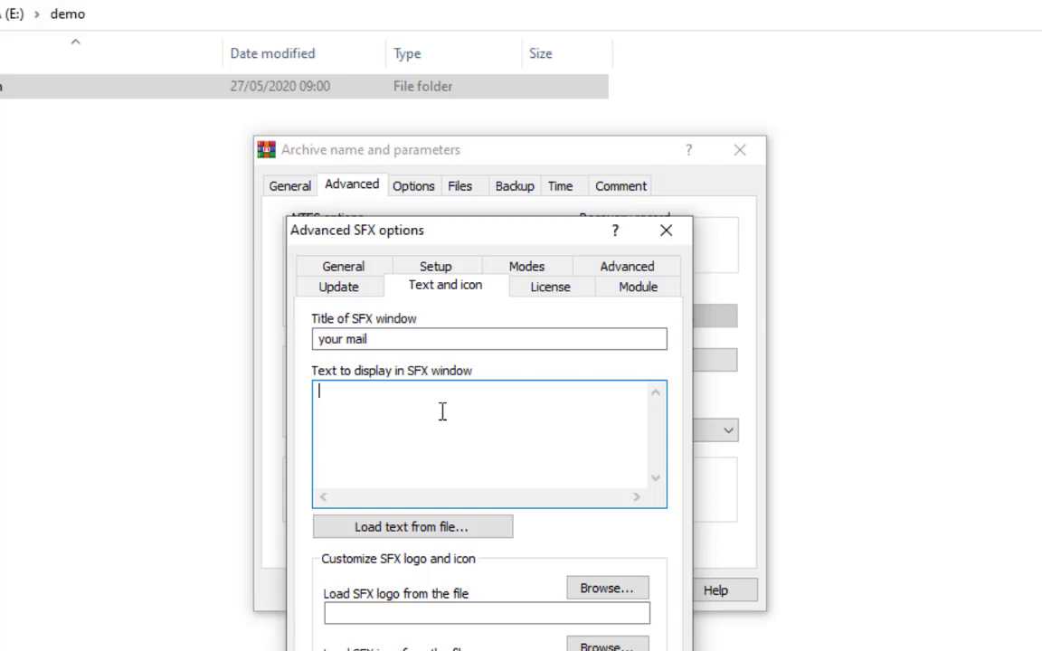
{"action": "type", "text": "ex"}
{"action": "type", "text": "ed to C:\\Denis"}
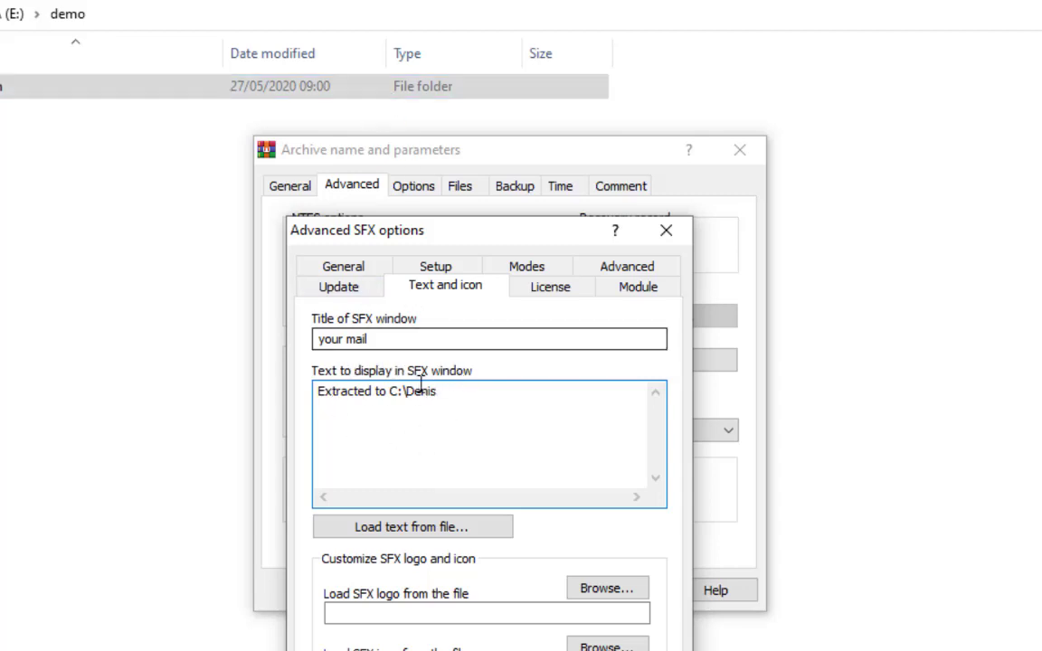
Review the update mode and extraction path, accept the SFX options, and create the self-extracting fashion archive
{"action": "left_click", "coordinate": [338, 288]}
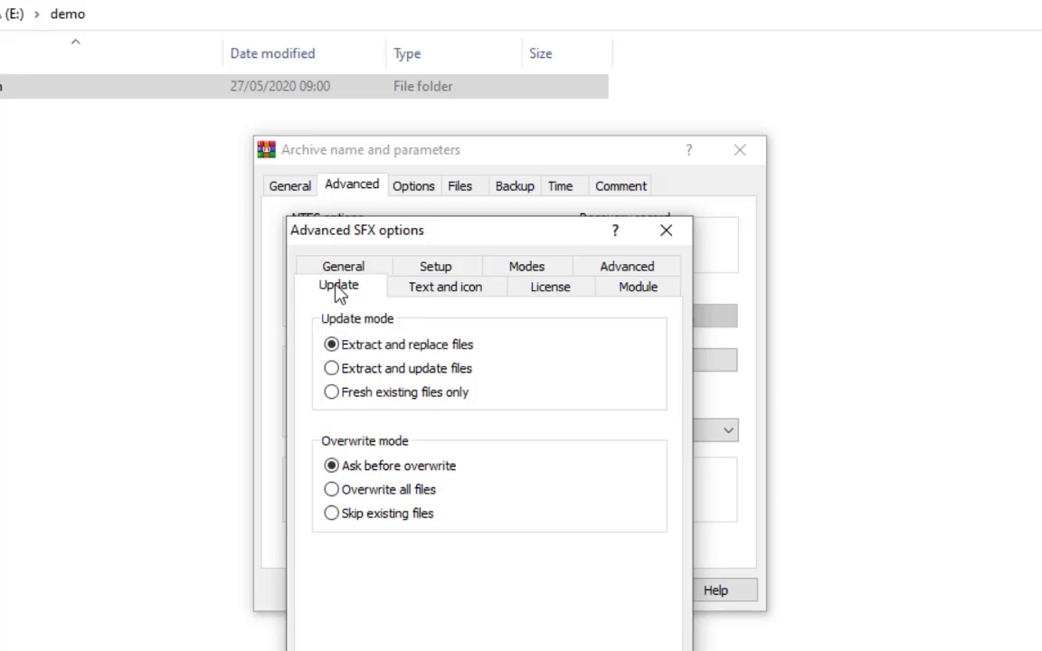
{"action": "left_click", "coordinate": [351, 268]}
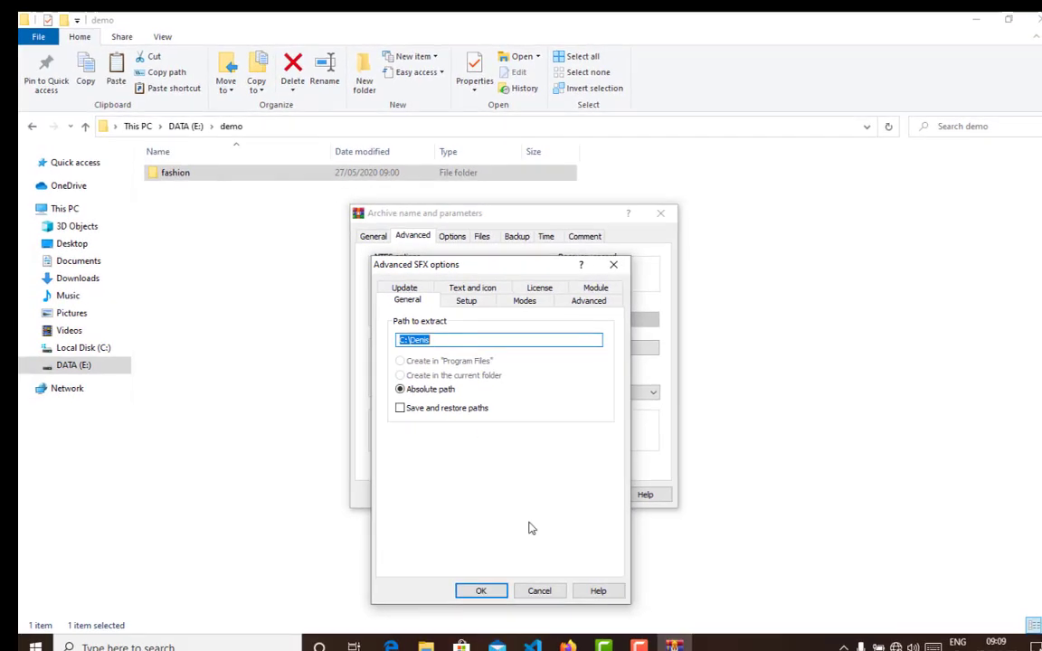
{"action": "left_click", "coordinate": [481, 591]}
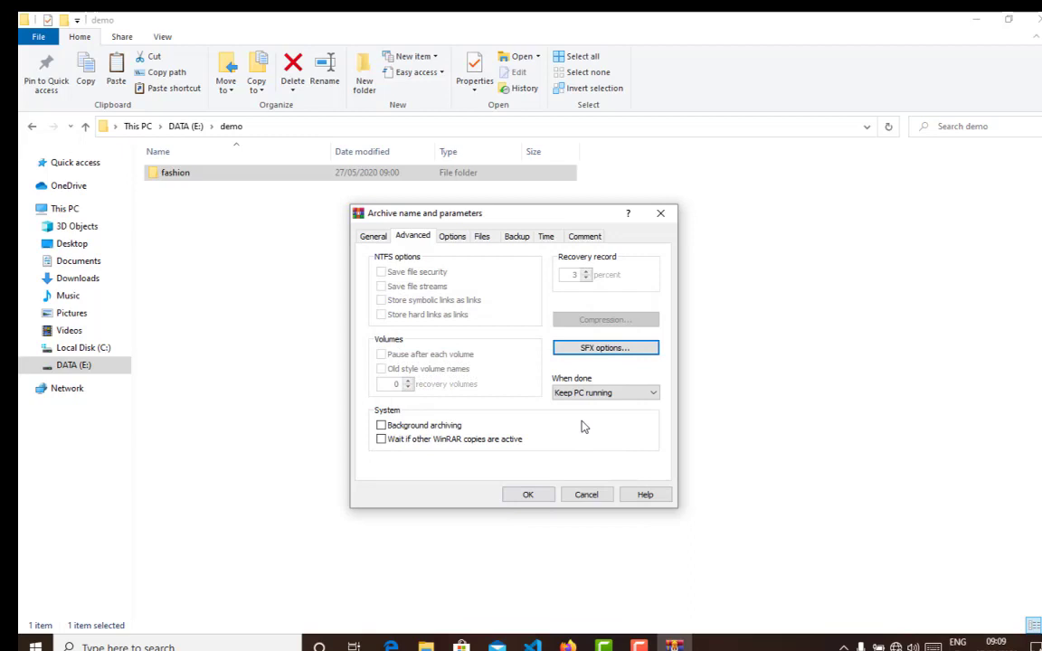
{"action": "left_click", "coordinate": [530, 495]}
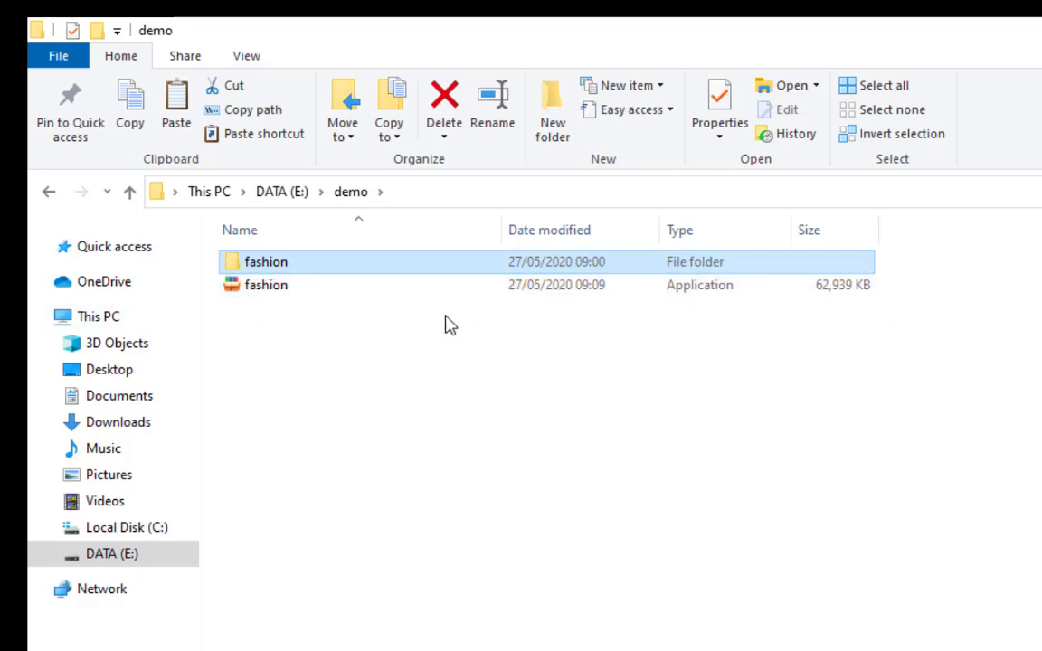
Run the fashion self-extracting application, extract to its preset destination, and open that destination folder on the C: drive
{"action": "double_click", "coordinate": [241, 300]}
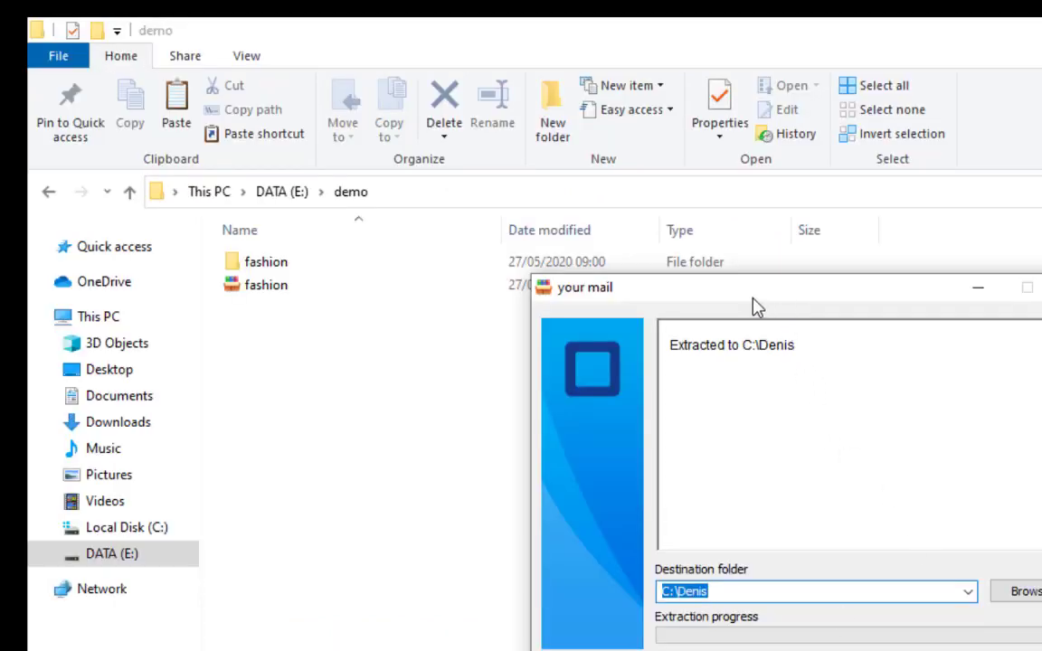
{"action": "left_click_drag", "start_coordinate": [479, 189], "coordinate": [452, 191]}
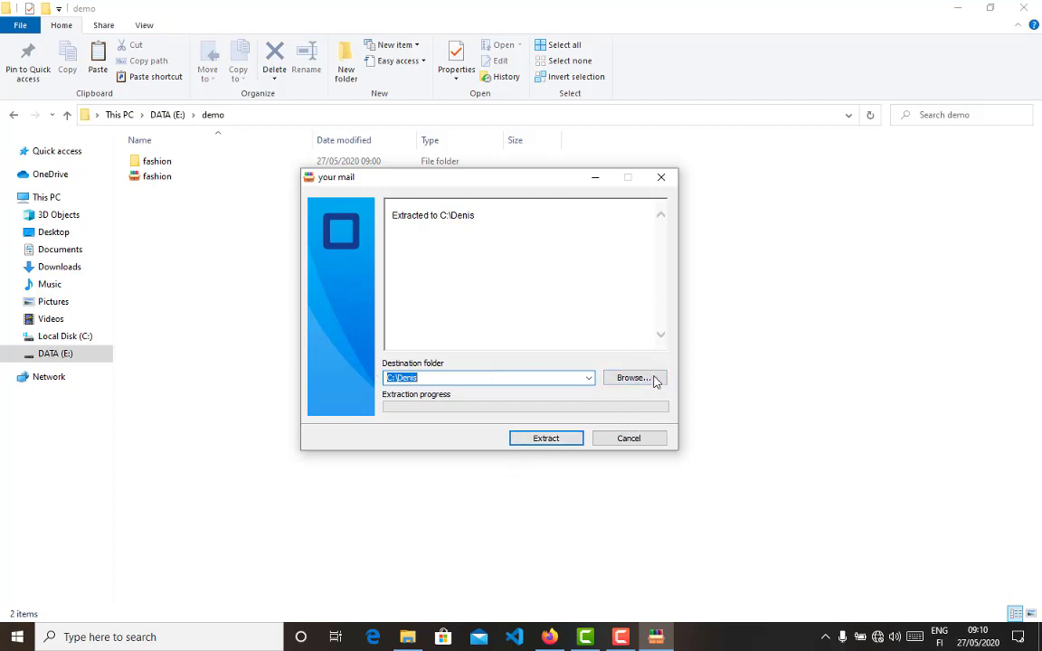
{"action": "left_click", "coordinate": [556, 442]}
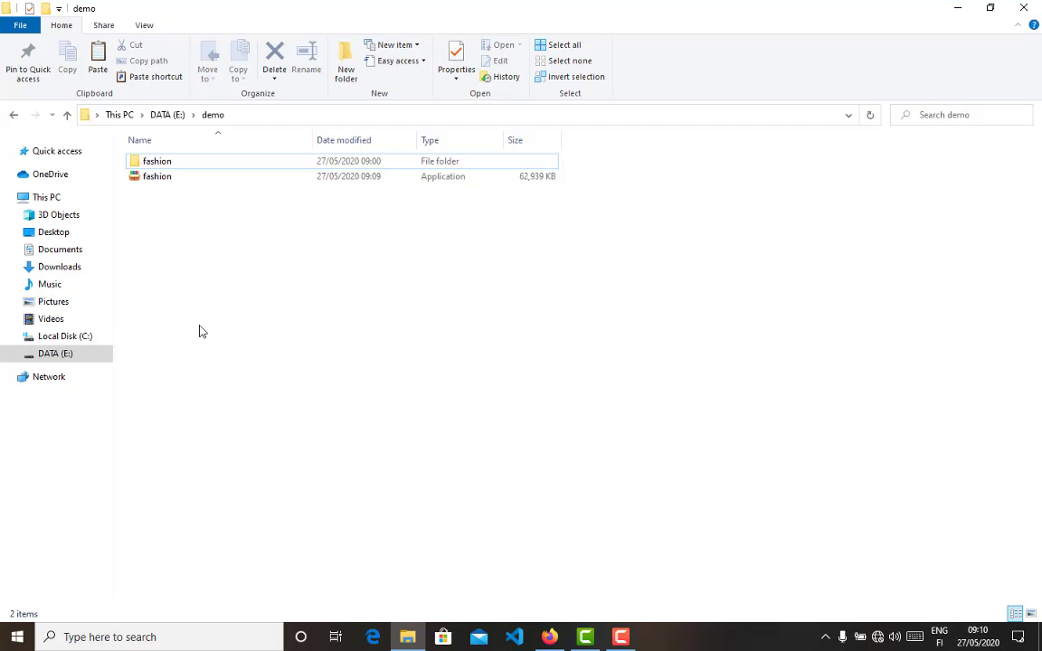
{"action": "left_click", "coordinate": [56, 339]}
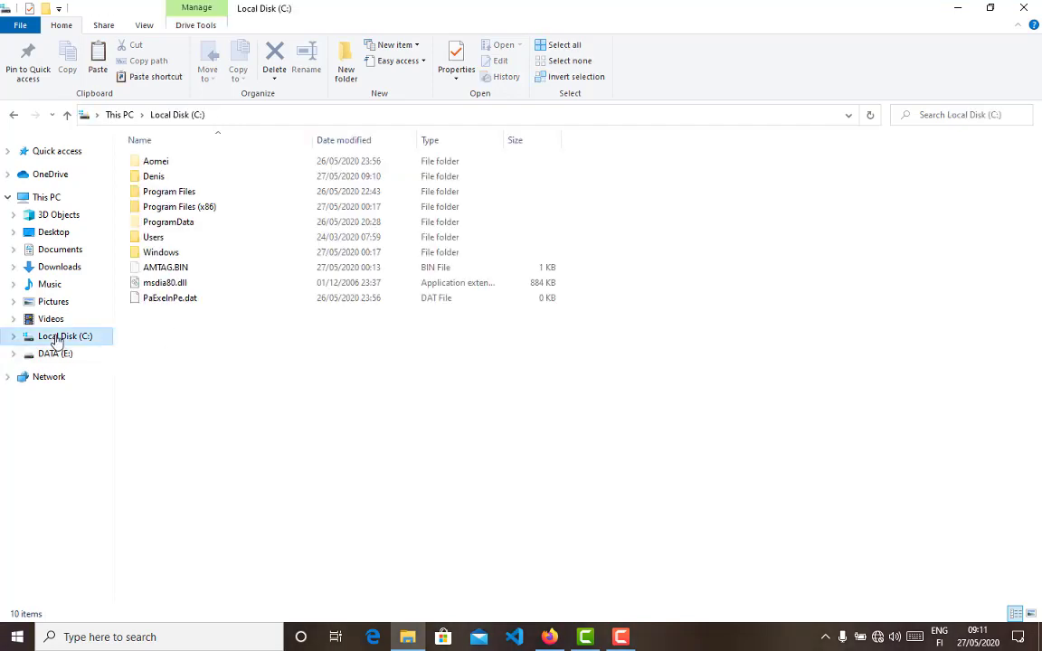
{"action": "double_click", "coordinate": [164, 180]}
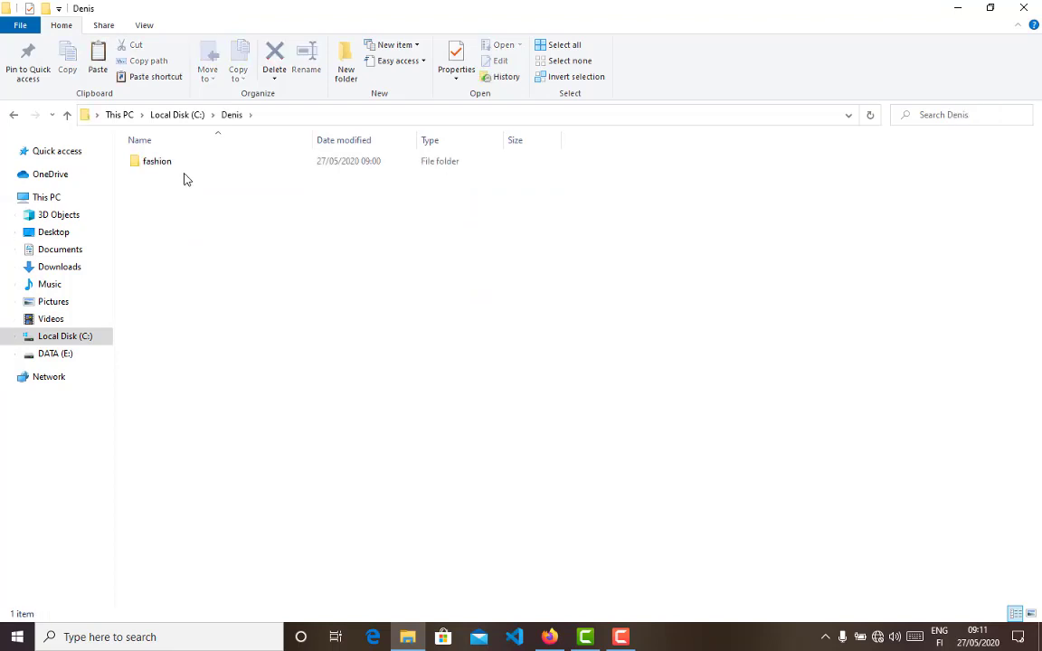